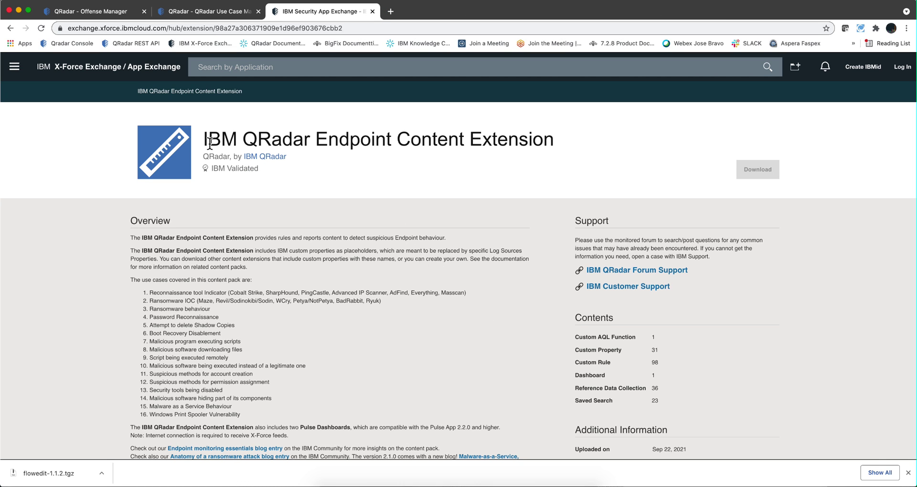
Review the IBM QRadar Endpoint Content Extension's title and its list of covered use cases, including reconnaissance tools and ransomware
left_click_drag(206, 140, 433, 139)
left_click_drag(544, 111, 555, 144)
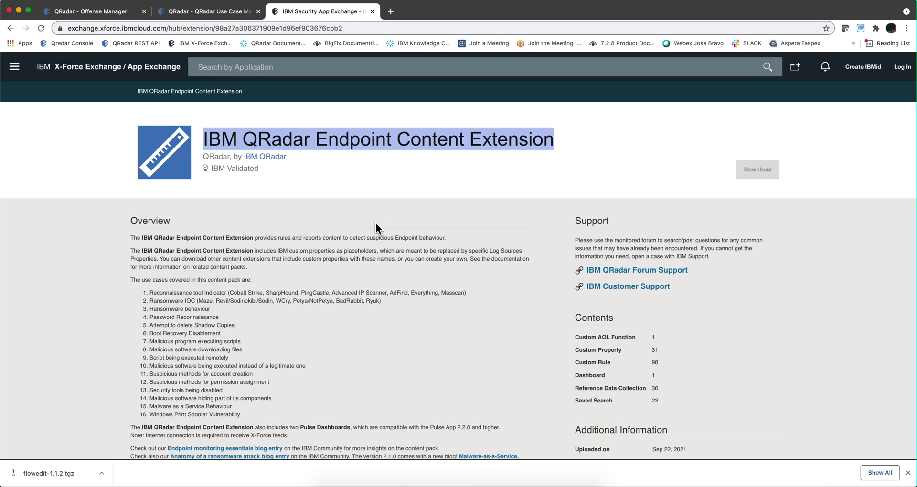
left_click(307, 296)
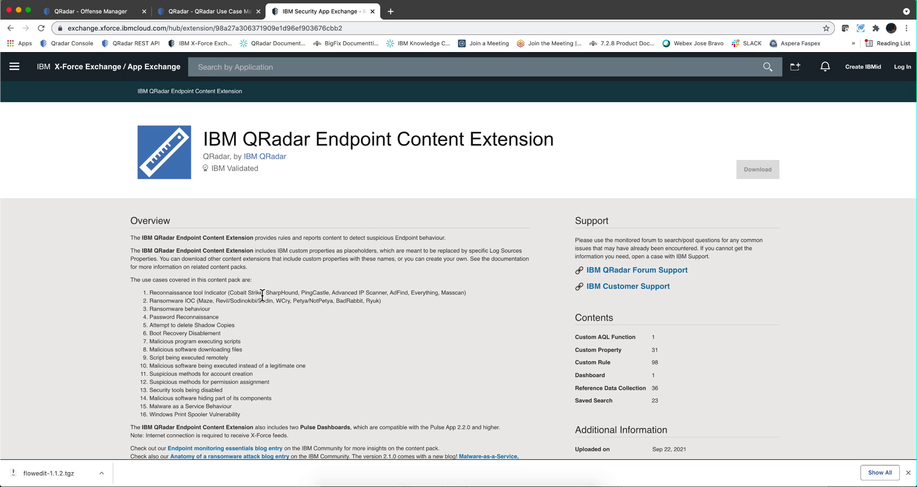
left_click_drag(264, 293, 224, 293)
left_click_drag(259, 299, 247, 300)
scroll(199, 353, "down", 1)
scroll(199, 359, "up", 1)
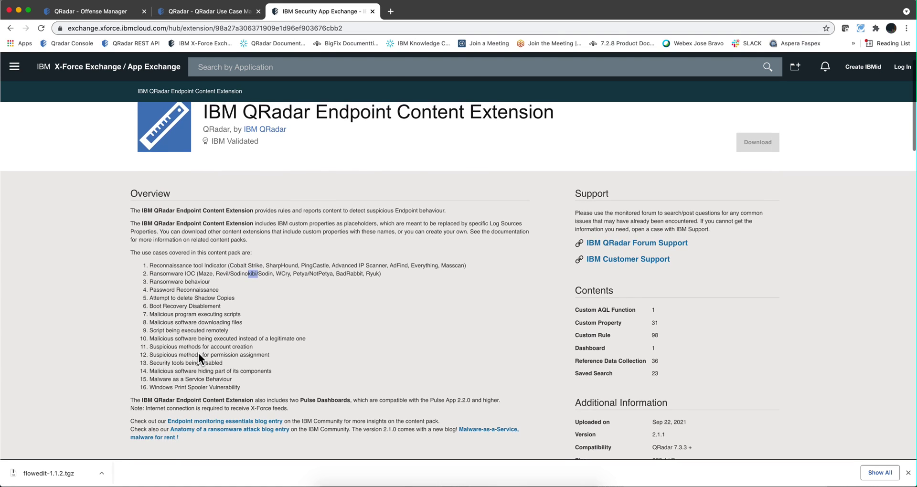
left_click(199, 332)
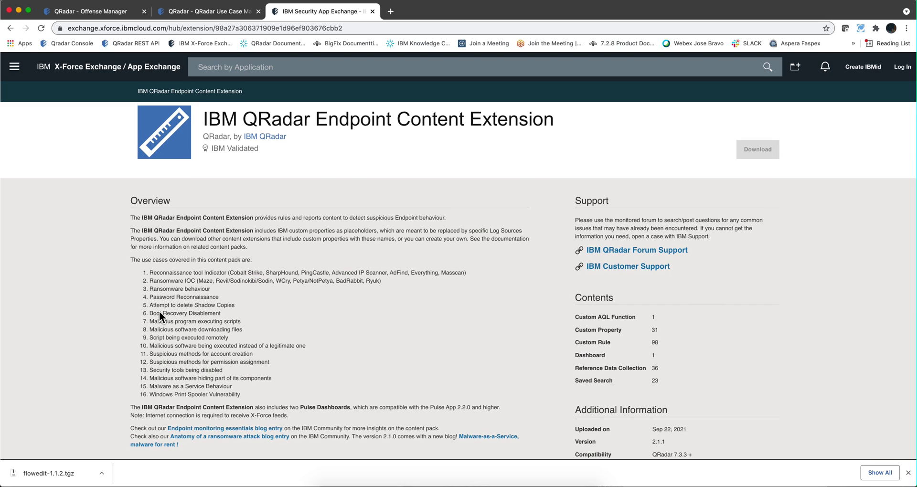
left_click_drag(143, 274, 199, 401)
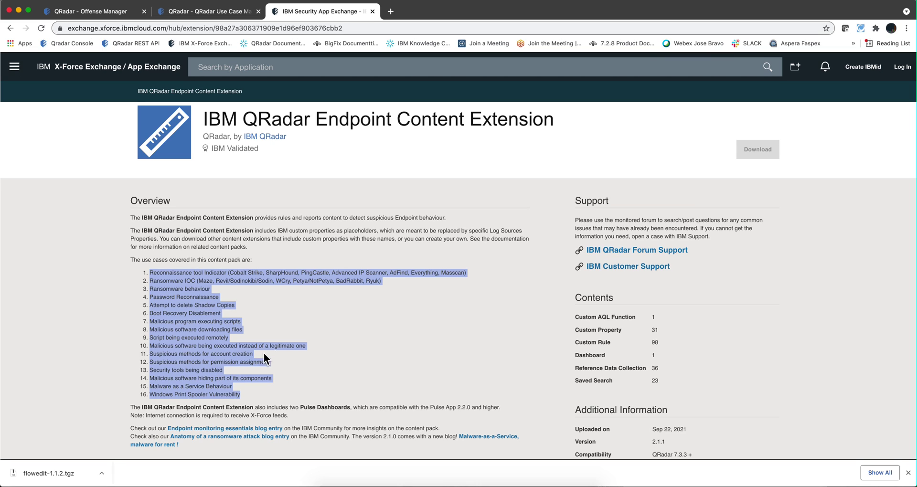
left_click(355, 333)
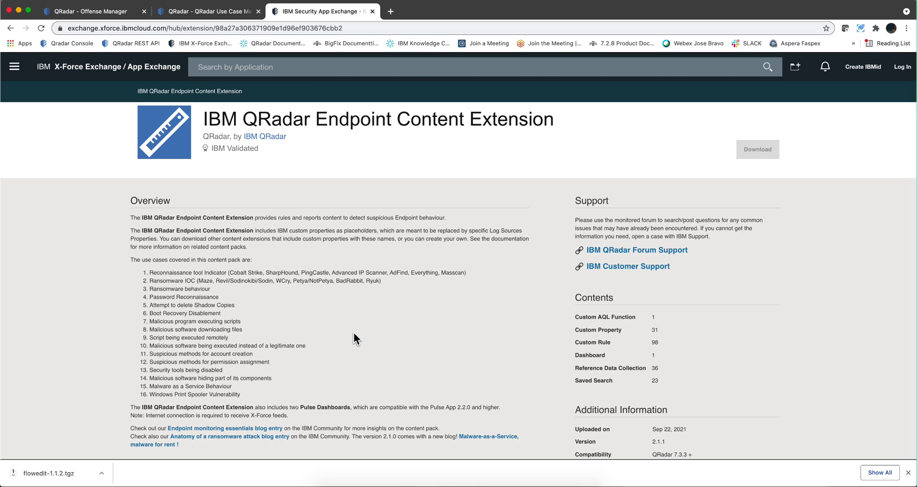
In the Use Case Explorer table, add the Content extension name column and remove the Creation date column
key("ctrl+shift+Tab")
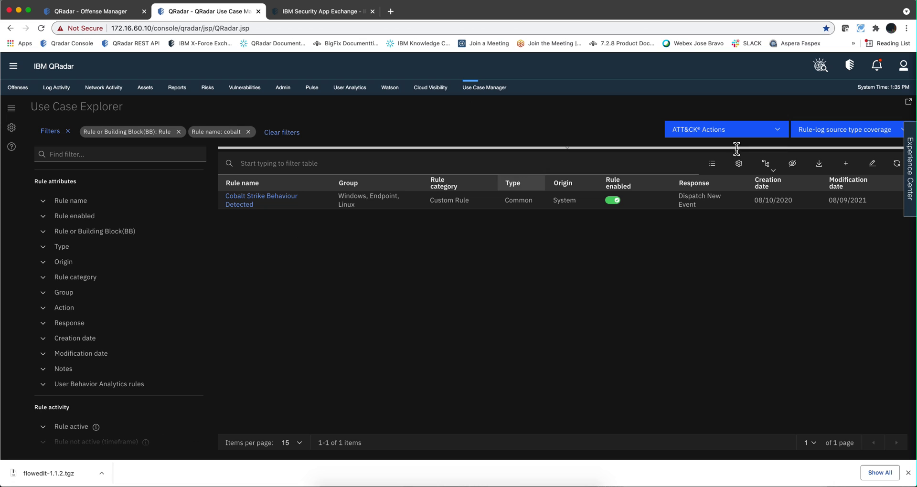
left_click(740, 164)
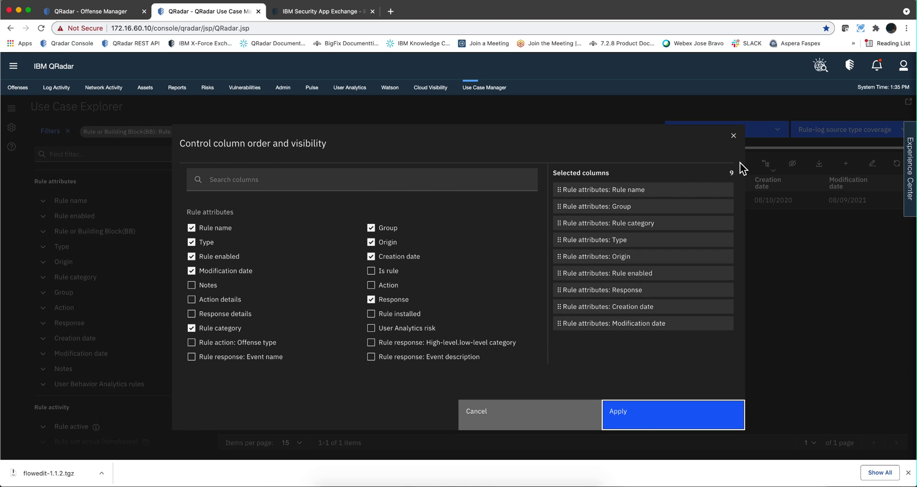
left_click(293, 180)
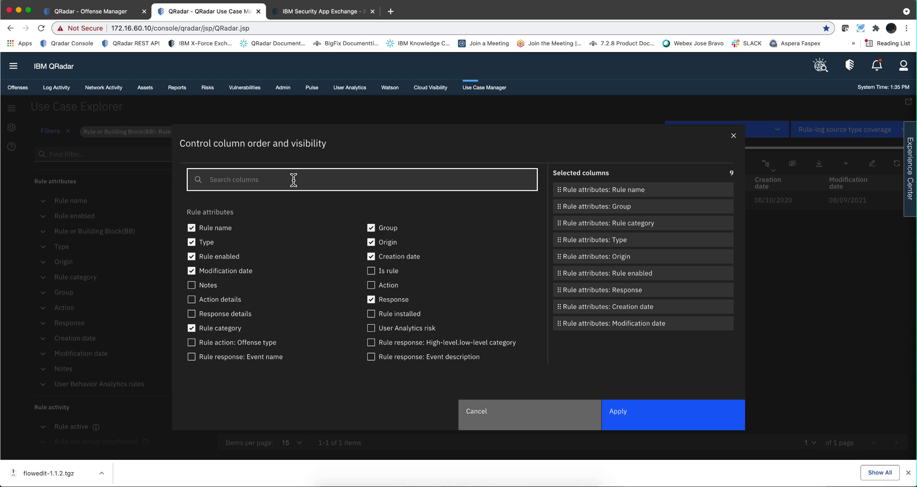
type("exte")
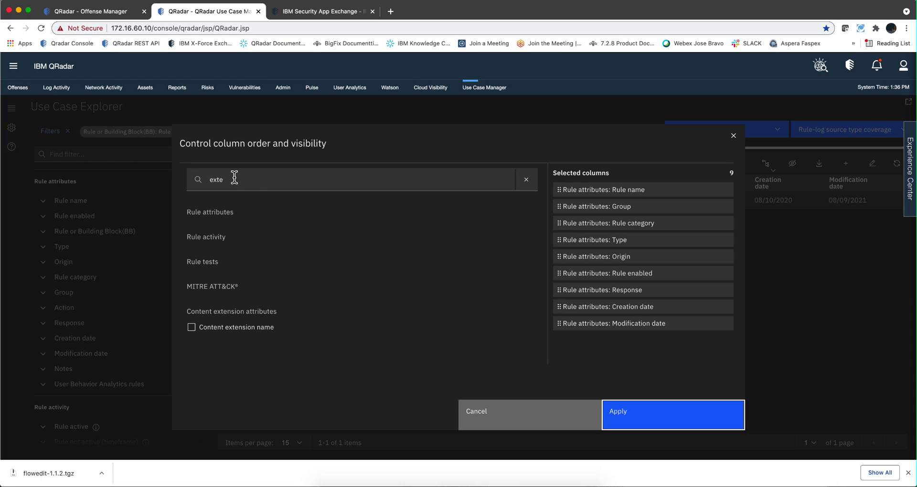
left_click(191, 328)
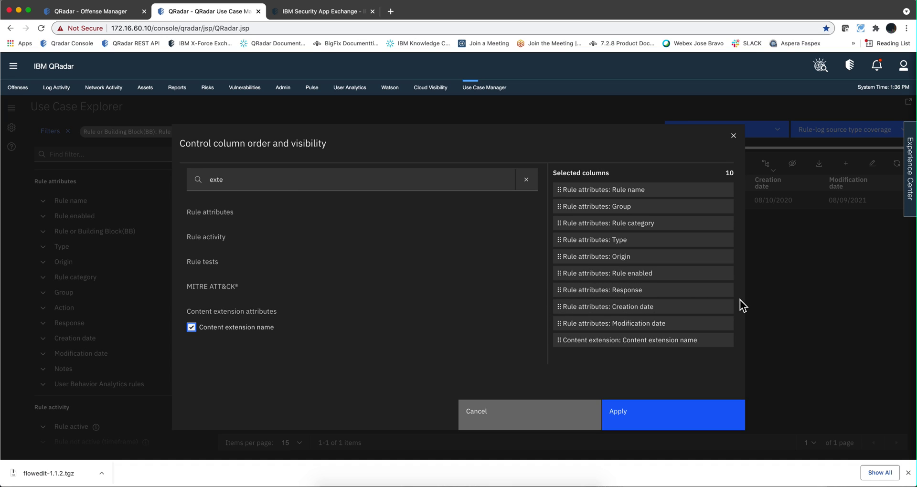
left_click(724, 307)
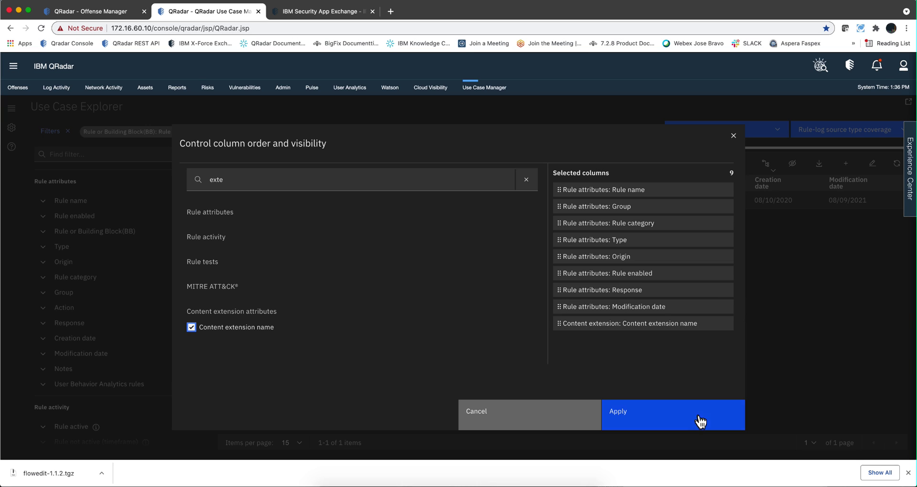
left_click(679, 424)
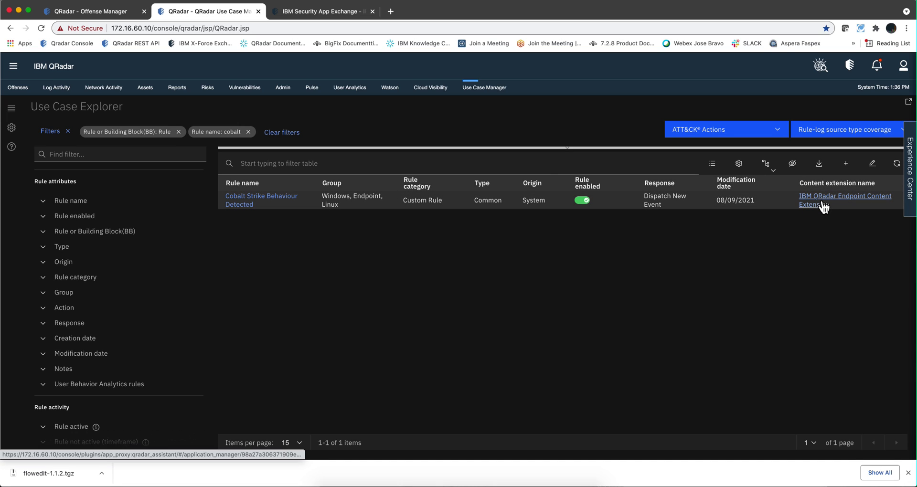
Open the Cobalt Strike Behaviour Detected rule and review its notes, test definitions and MITRE ATT&CK mapping
left_click(251, 198)
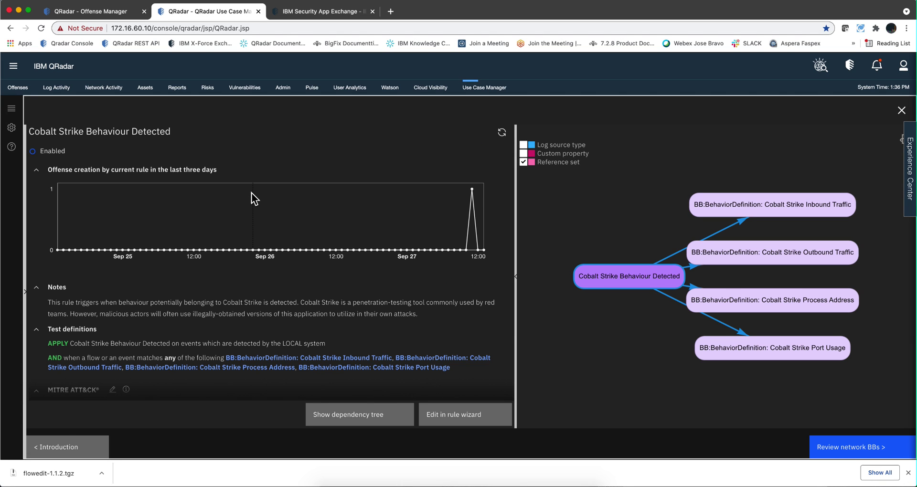
scroll(253, 197, "down", 1)
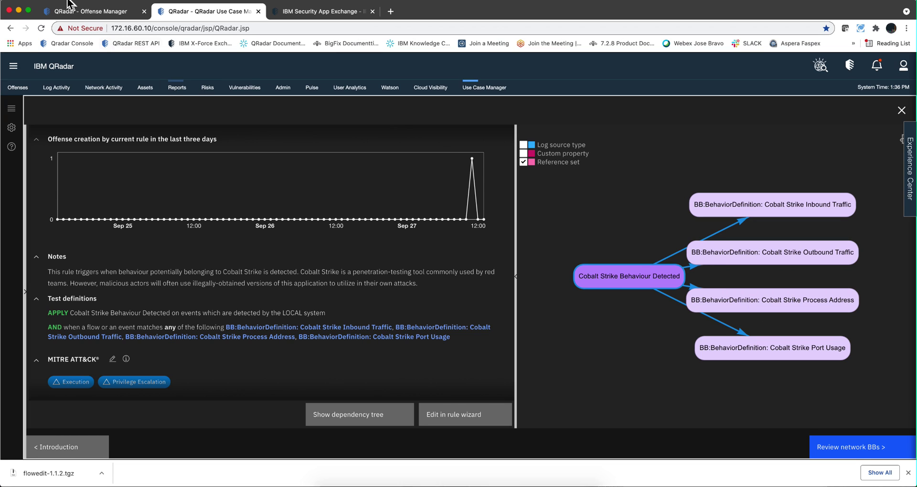
Open the Potential Cobalt Strike Usage offense, list its contributing rules, and return to the rule's details for comparison
left_click(81, 9)
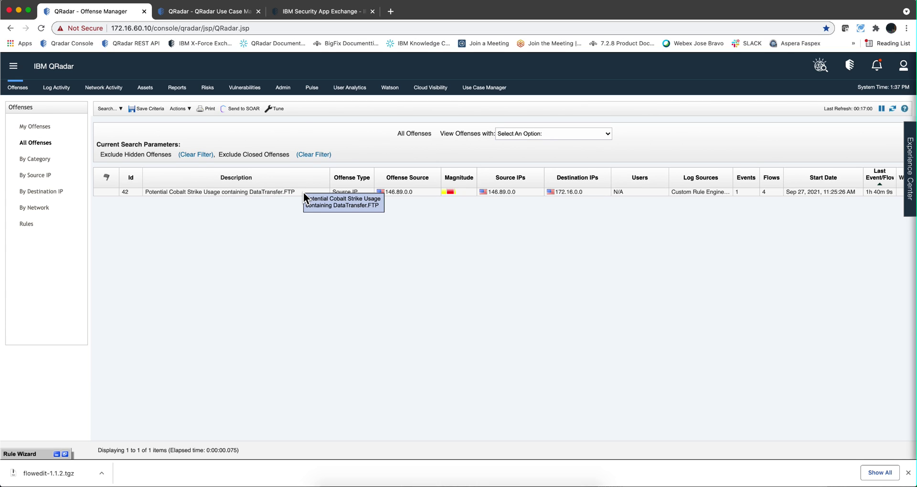
left_click(296, 194)
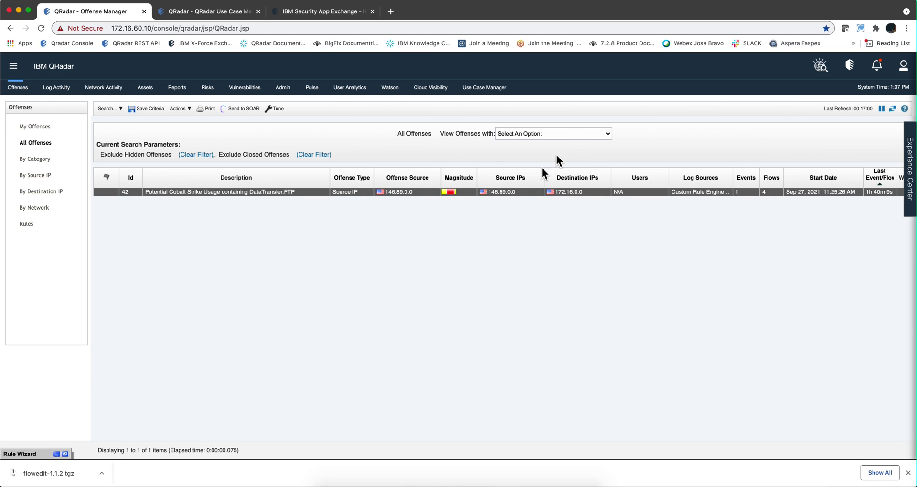
double_click(506, 193)
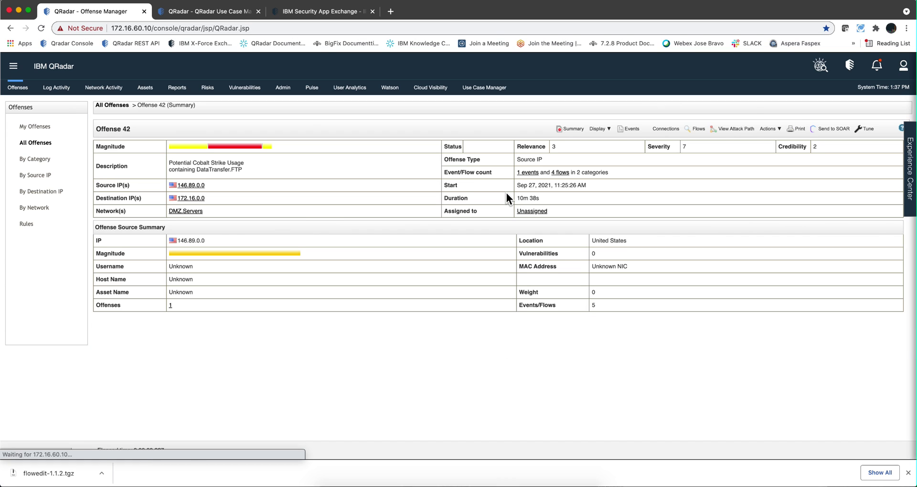
left_click(599, 128)
left_click(611, 221)
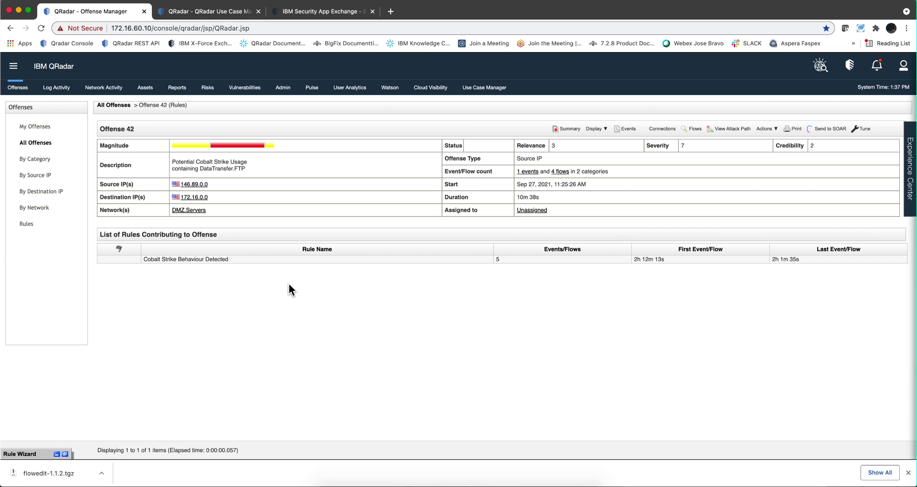
key("ctrl+Tab")
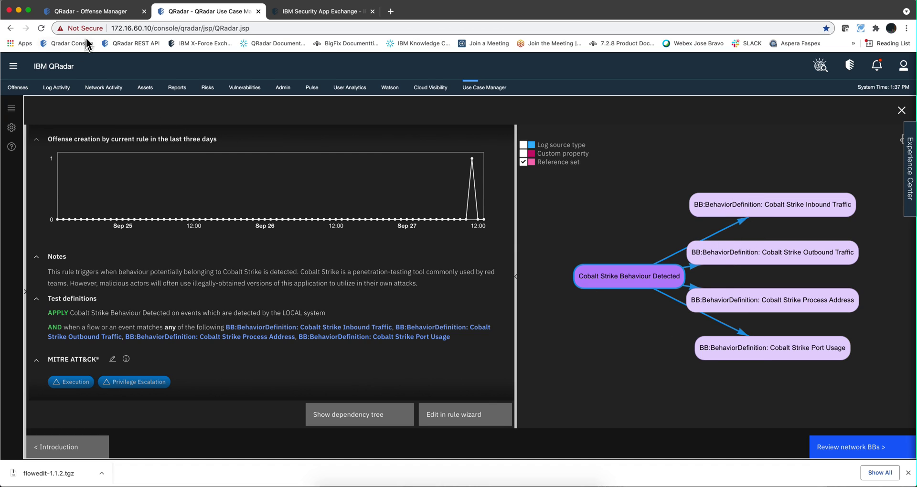
In the Offense Manager's rules, display building blocks and search them for "cobalt"
left_click(90, 10)
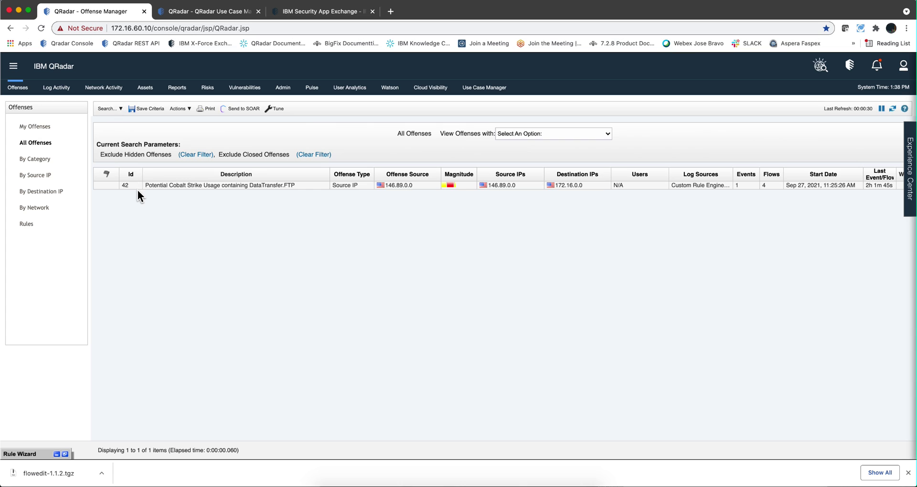
left_click(26, 227)
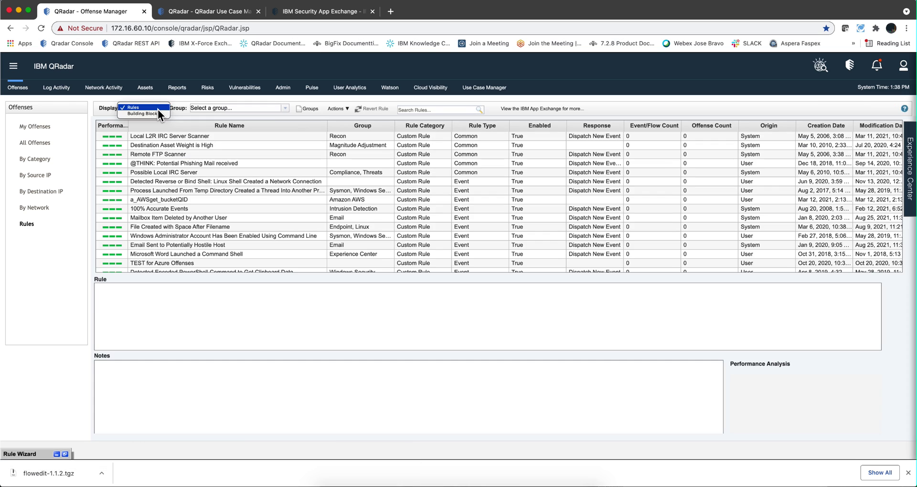
left_click(158, 109)
left_click(153, 113)
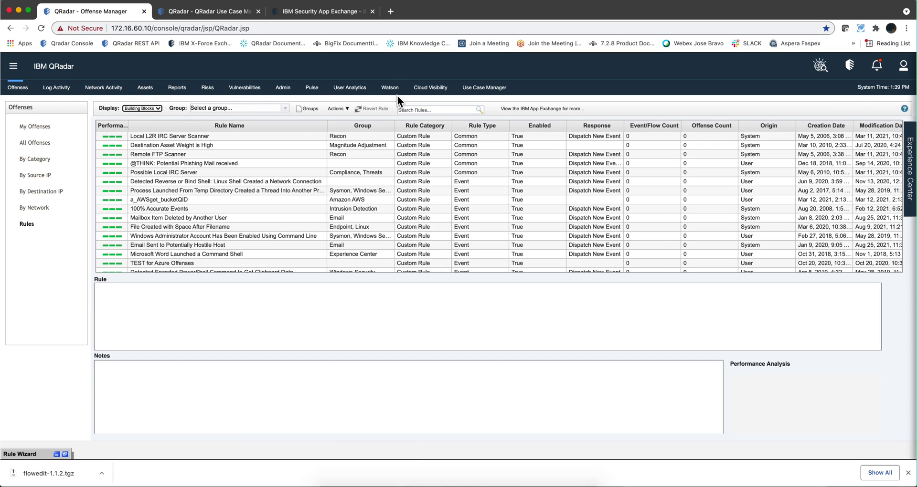
left_click(427, 109)
type("c")
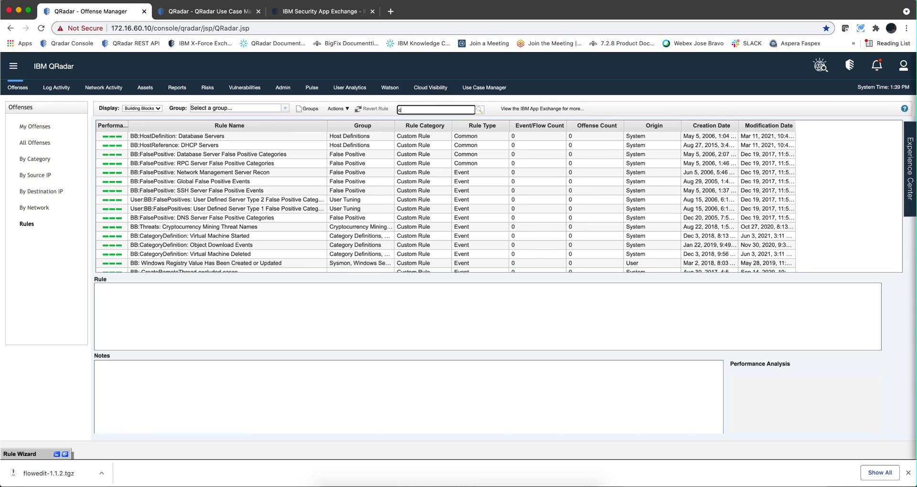
type("obalt")
left_click(480, 111)
Review the rule text and notes of the Cobalt Strike Process Address, Port Usage, Outbound Traffic and Suspicious Endpoint Activities building blocks
left_click(285, 145)
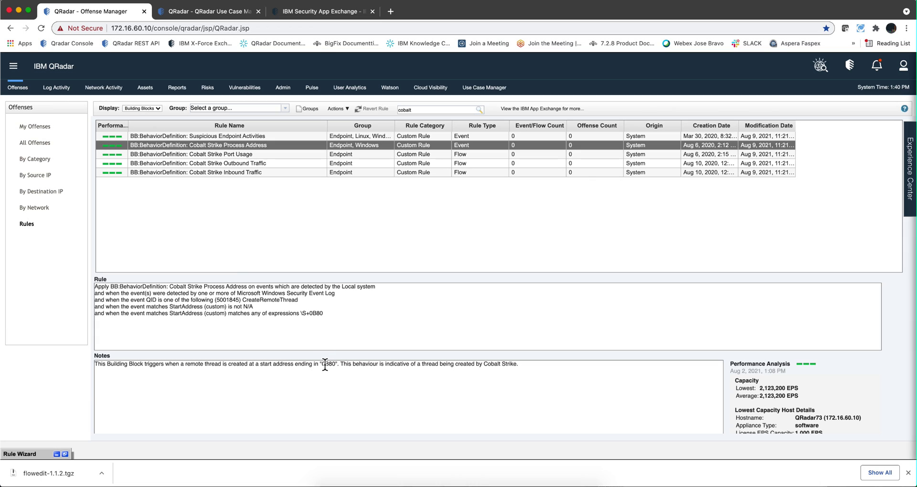
left_click_drag(326, 365, 336, 365)
left_click(244, 155)
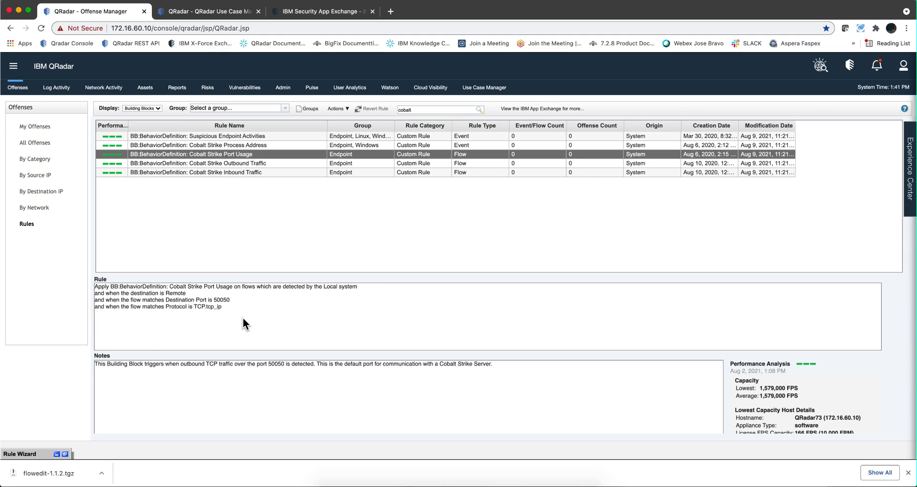
left_click_drag(215, 299, 214, 297)
key("Down")
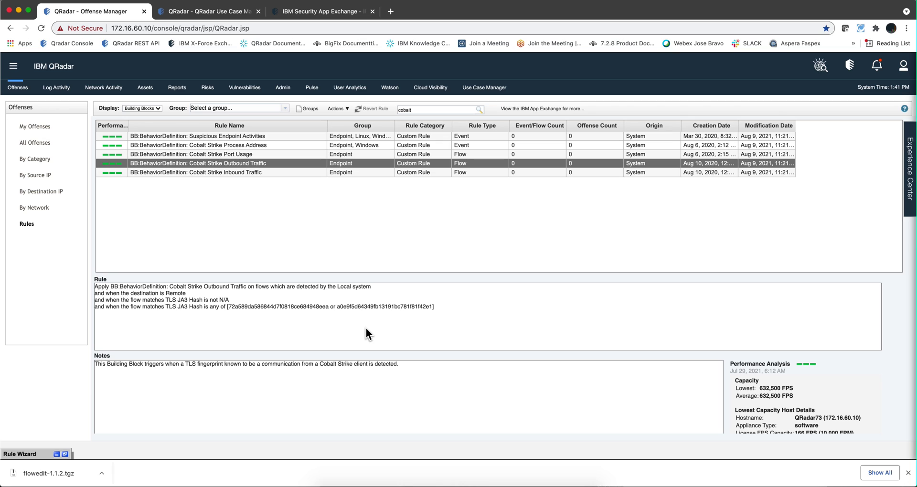
left_click(249, 137)
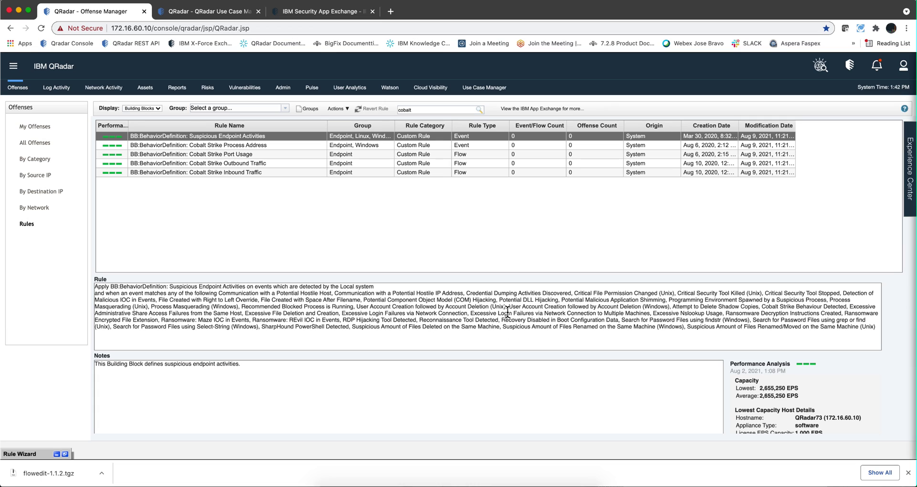
Switch to the White Board window containing the CobaltStrike detection notes
key("super+Tab")
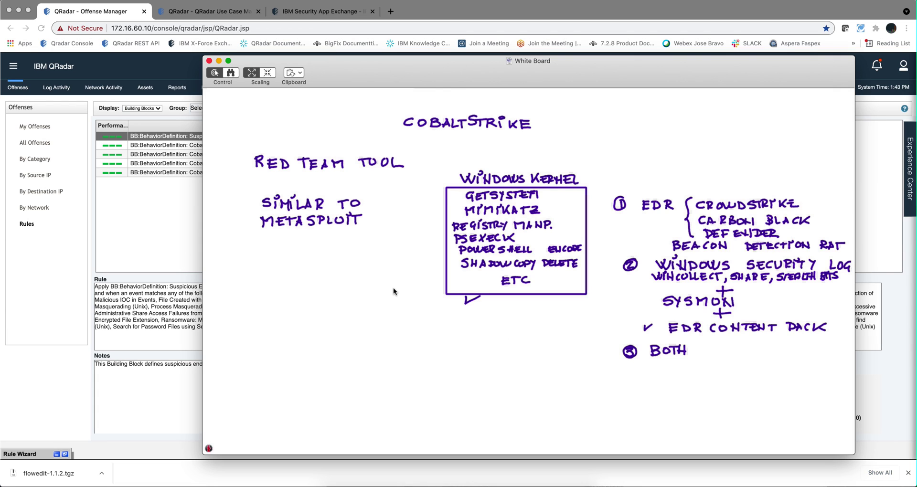